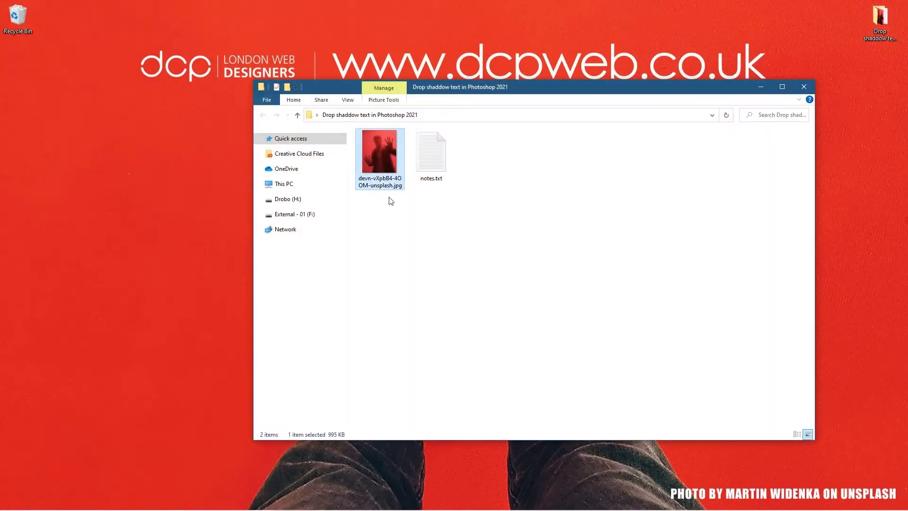
# - Switch from File Explorer to Photoshop using its taskbar icon
pyautogui.moveTo(520, 508)
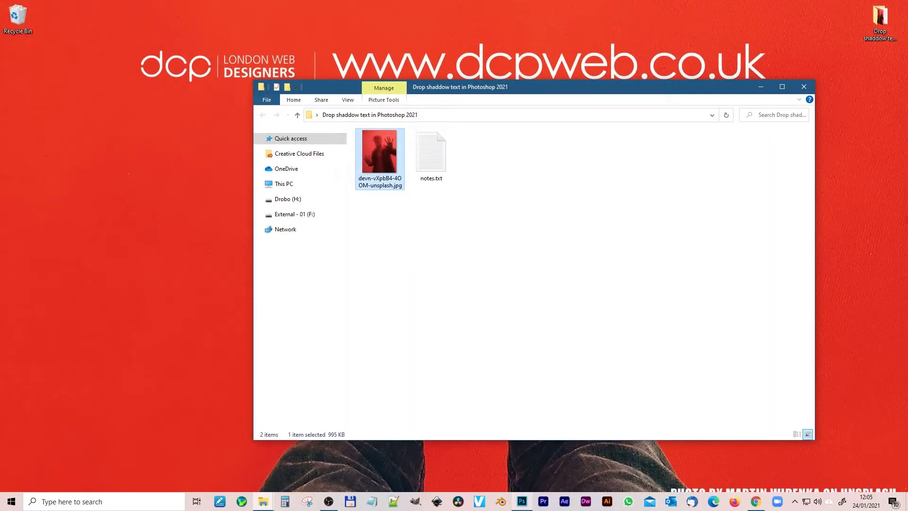
pyautogui.click(521, 501)
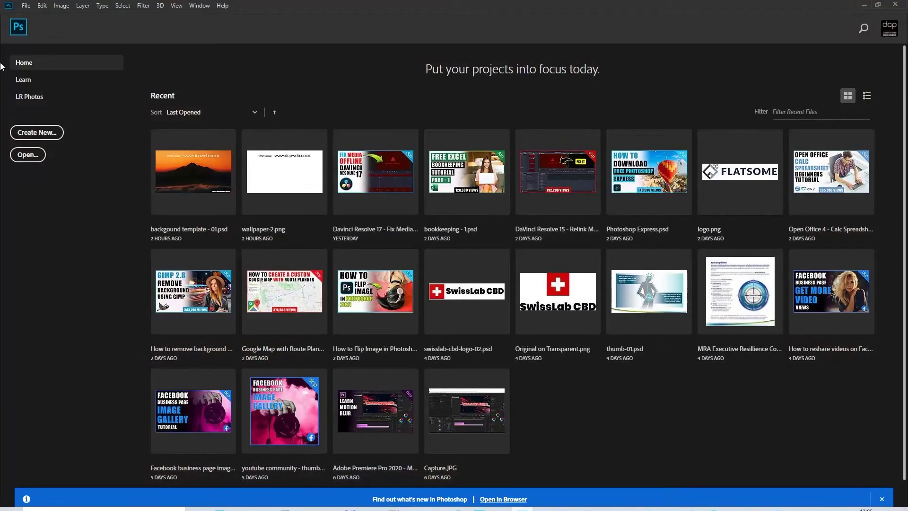
# - Create a new 1920 × 1080 px, 72 ppi document, then return to the photo's folder
pyautogui.click(37, 132)
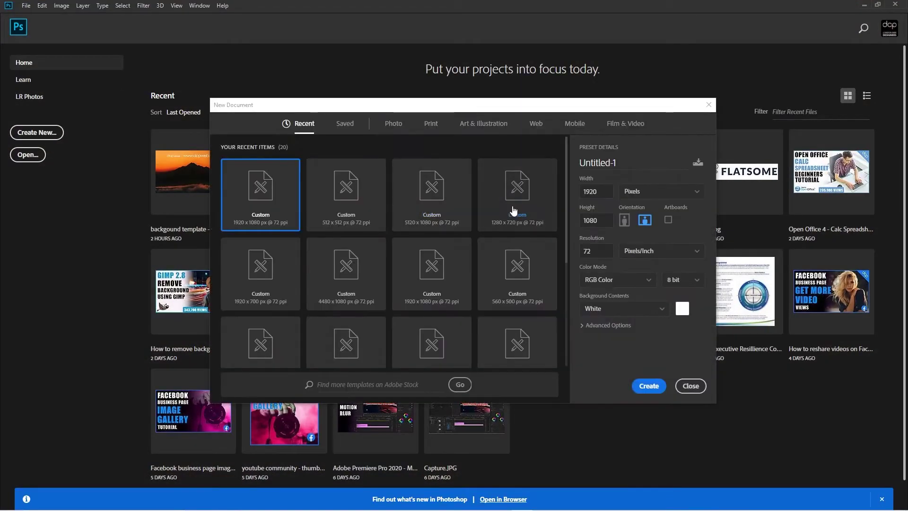
pyautogui.press('Tab')
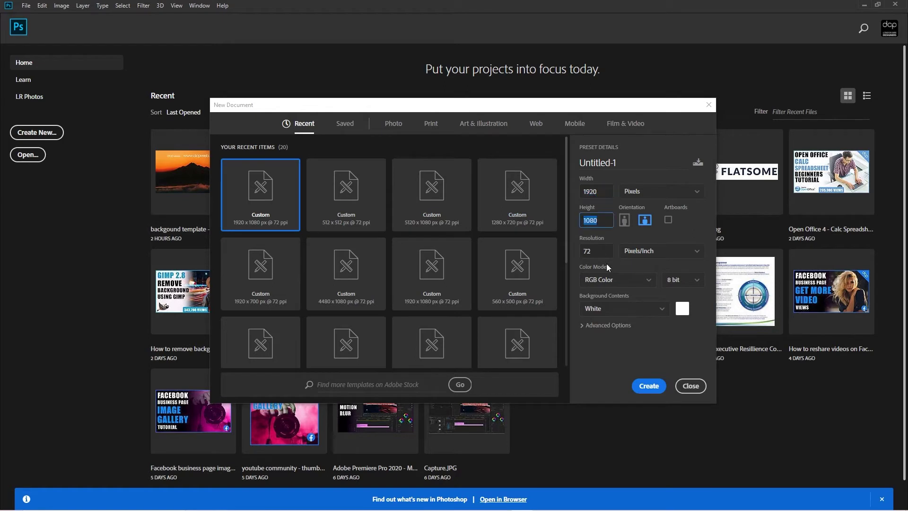
pyautogui.press('Tab')
pyautogui.click(649, 386)
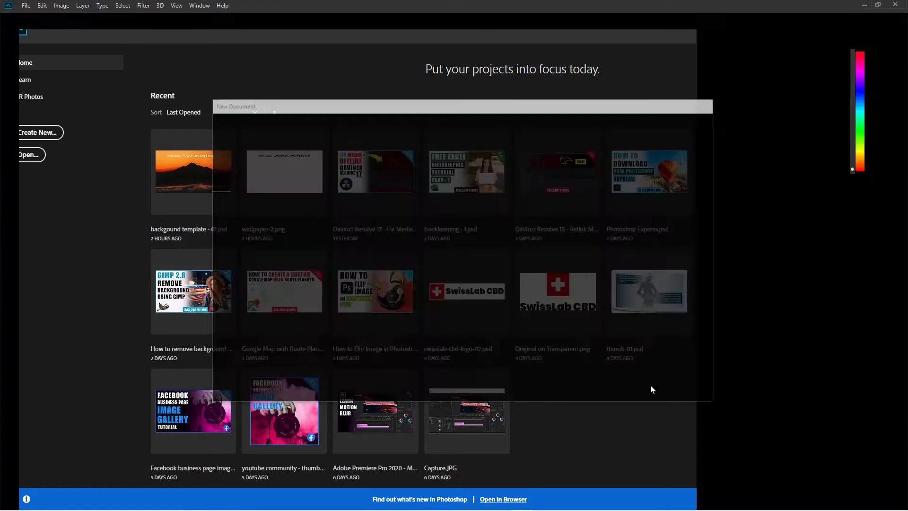
pyautogui.hotkey('alt', 'Tab')
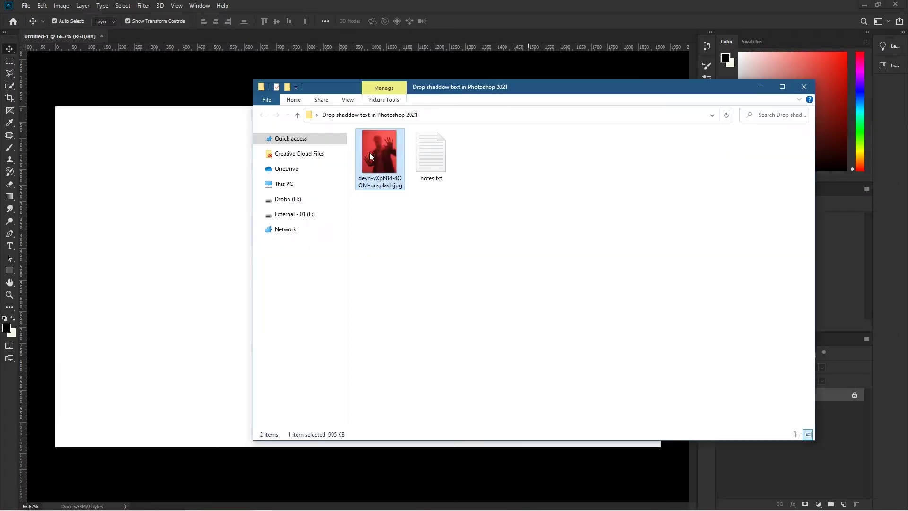
# - Place the red photo into Untitled-1, scale it to fill the canvas and nudge it lower
pyautogui.moveTo(370, 152); pyautogui.dragTo(193, 254)
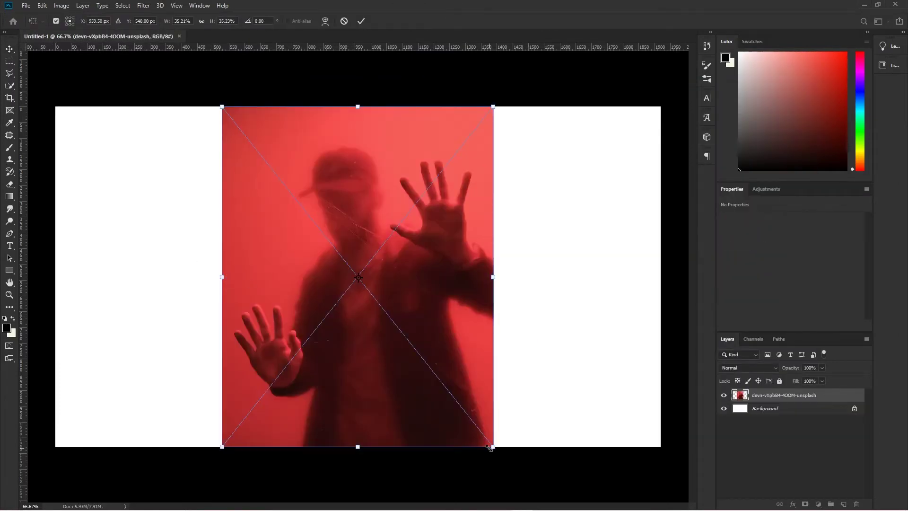
pyautogui.moveTo(489, 448); pyautogui.dragTo(849, 503)
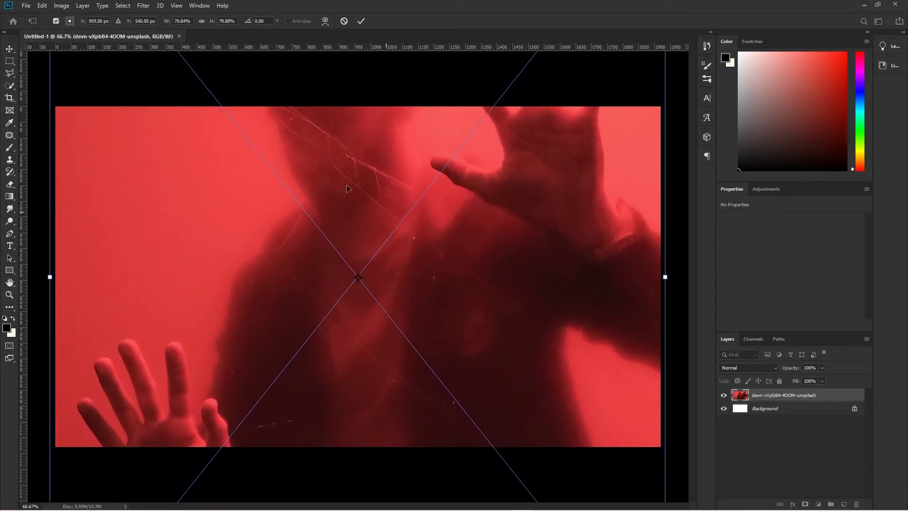
pyautogui.click(8, 51)
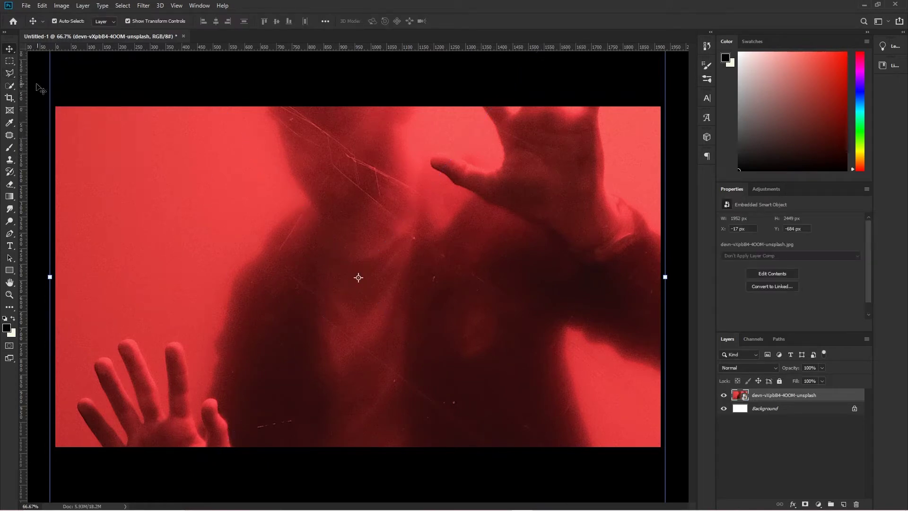
pyautogui.moveTo(363, 175)
pyautogui.mouseDown()
pyautogui.moveTo(377, 177)
pyautogui.moveTo(376, 201)
pyautogui.moveTo(379, 182)
pyautogui.mouseUp()
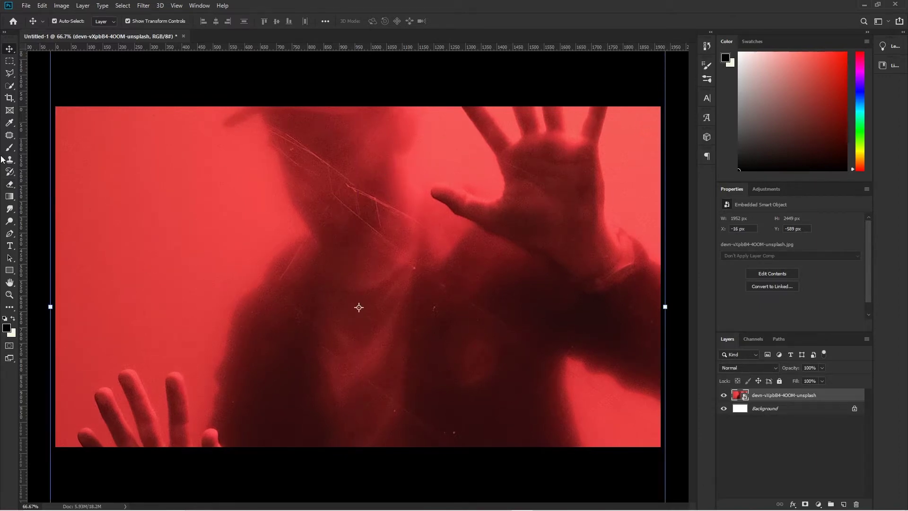
# - Type 'DROP SHADDOW' as text, move it to the lower-right corner, and reselect its layer
pyautogui.click(10, 246)
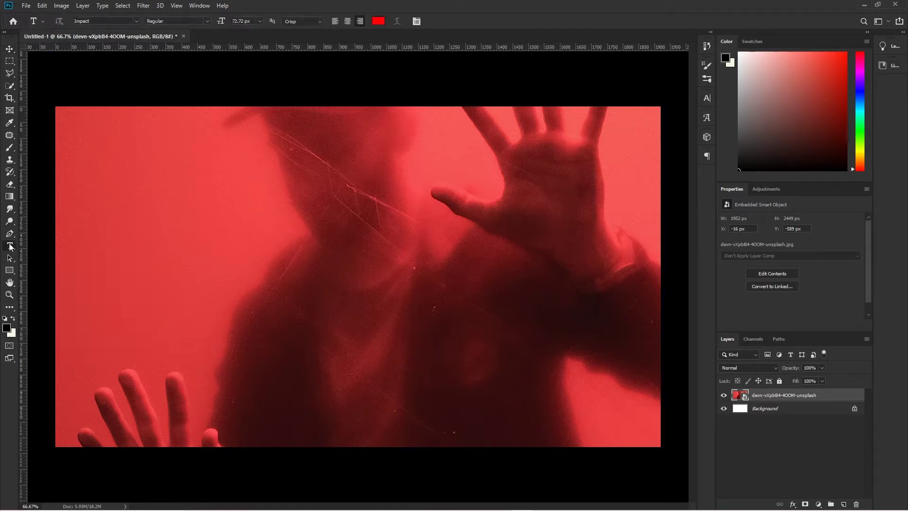
pyautogui.click(401, 414)
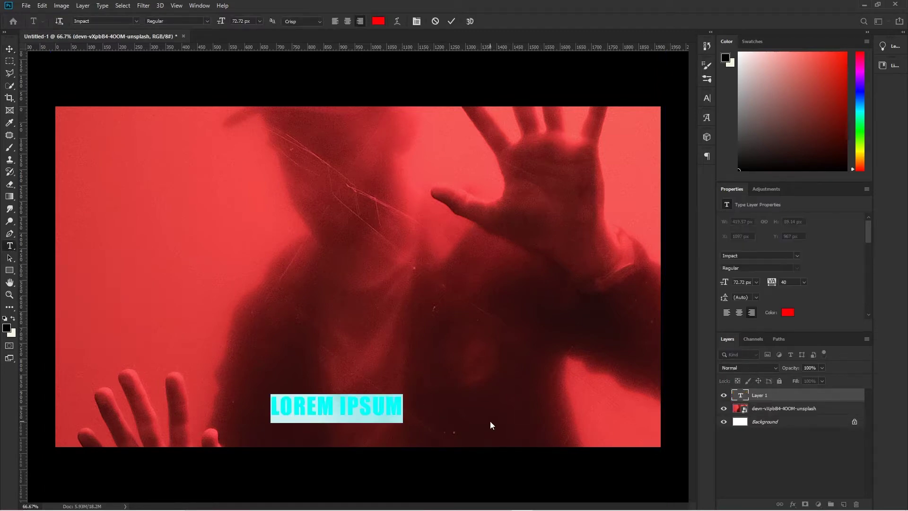
pyautogui.write('DROP ')
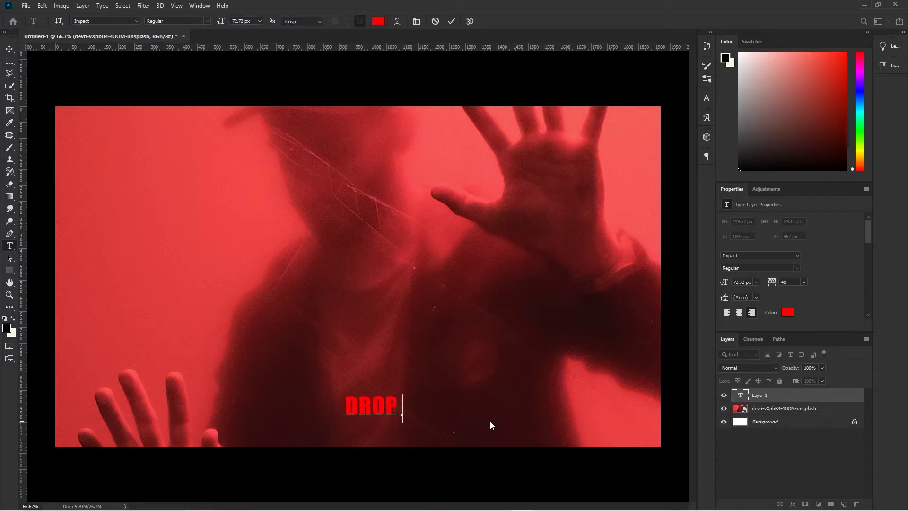
pyautogui.write('SHADDOW')
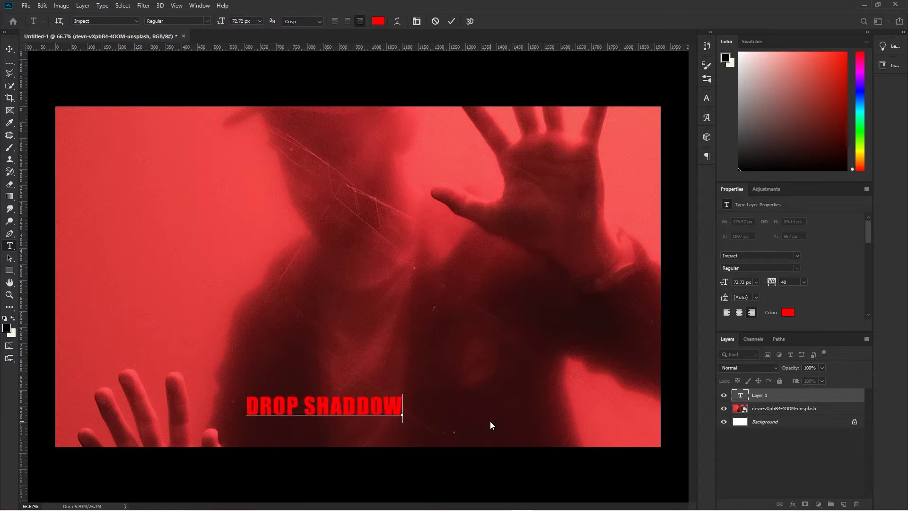
pyautogui.click(10, 49)
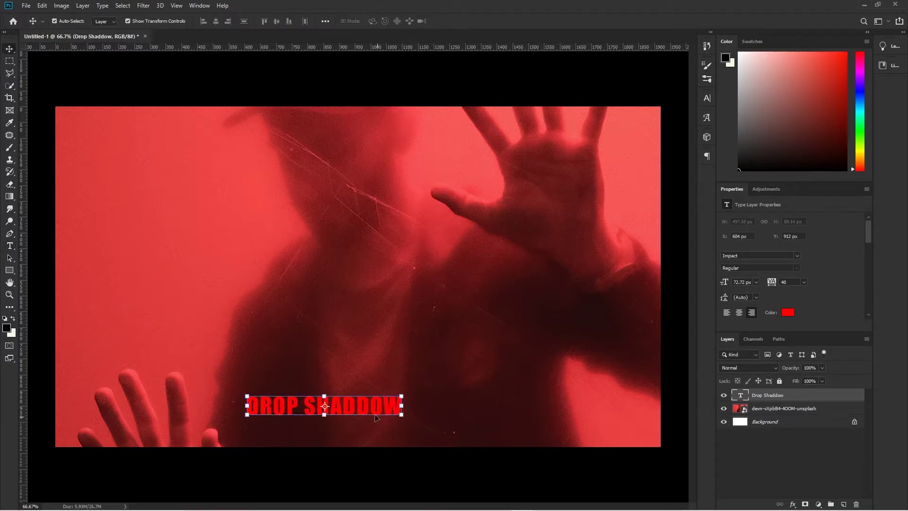
pyautogui.moveTo(364, 411); pyautogui.dragTo(612, 429)
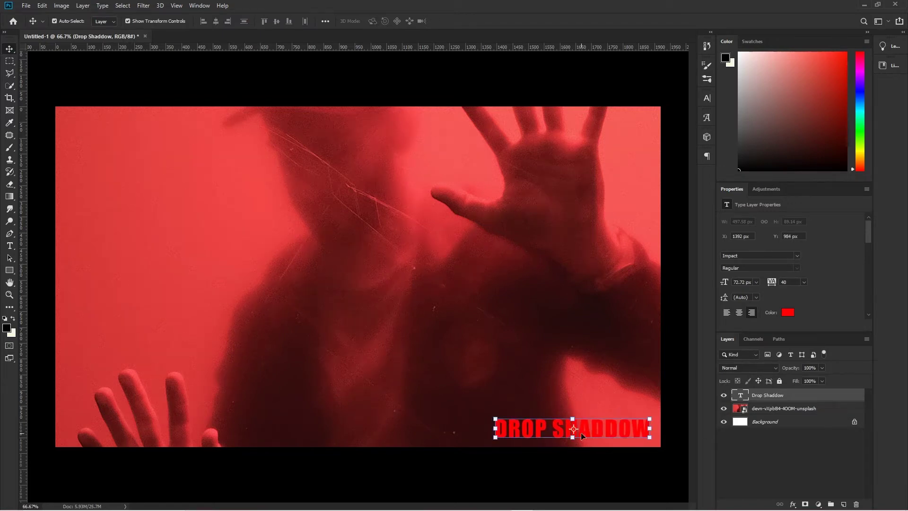
pyautogui.click(603, 466)
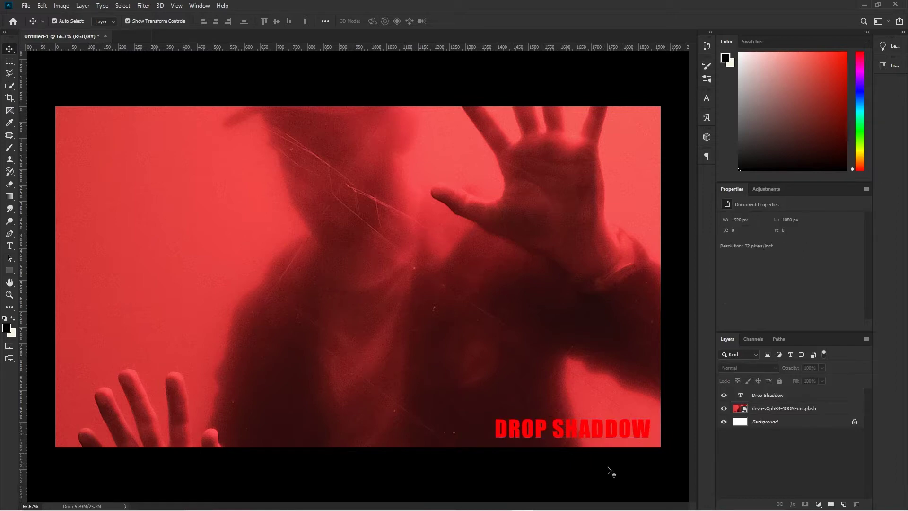
pyautogui.click(603, 431)
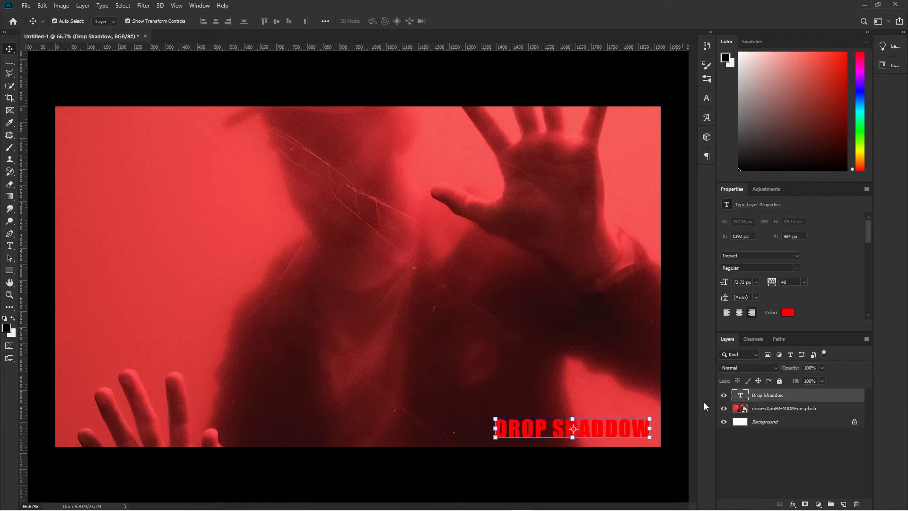
# - Add a drop shadow with 15 px distance, 19% spread and 21 px size, then enable Outer Glow
pyautogui.doubleClick(859, 397)
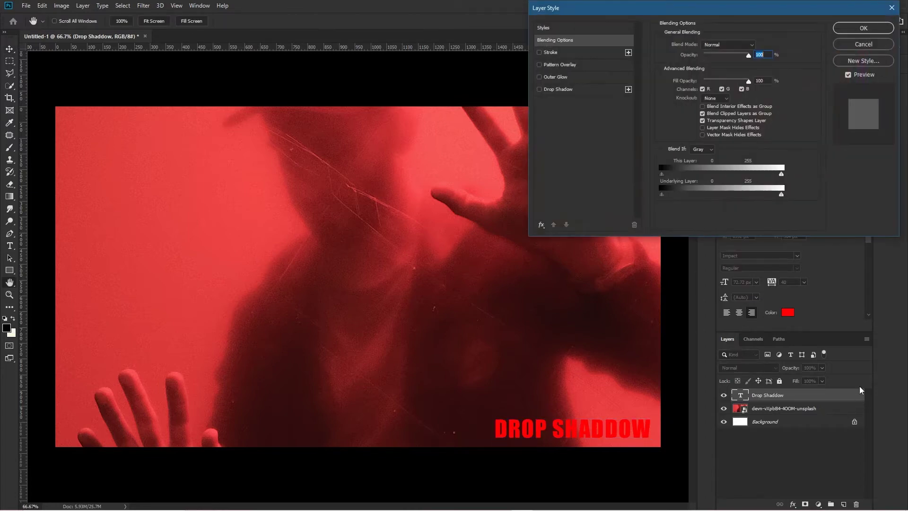
pyautogui.click(551, 93)
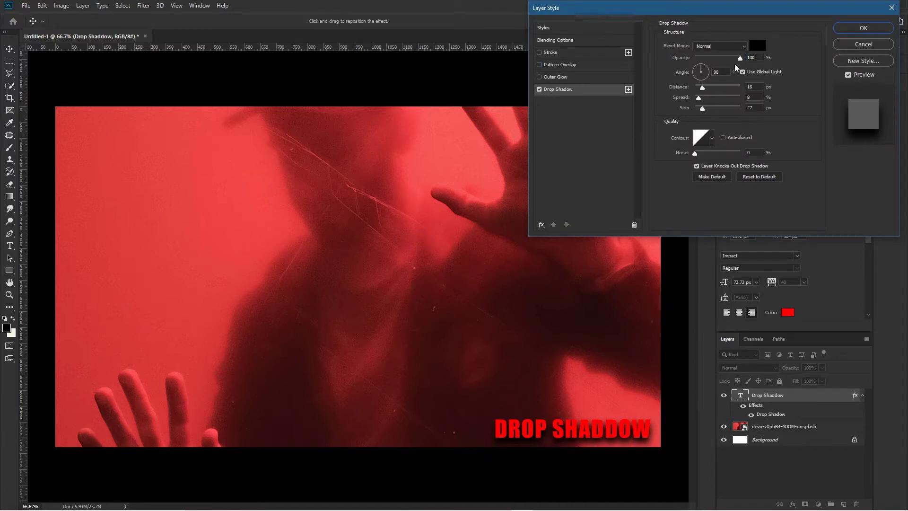
pyautogui.moveTo(738, 58); pyautogui.dragTo(700, 66)
pyautogui.click(704, 68)
pyautogui.moveTo(702, 88)
pyautogui.mouseDown()
pyautogui.moveTo(721, 93)
pyautogui.moveTo(689, 96)
pyautogui.moveTo(715, 102)
pyautogui.moveTo(704, 100)
pyautogui.mouseUp()
pyautogui.moveTo(699, 98)
pyautogui.mouseDown()
pyautogui.moveTo(717, 103)
pyautogui.moveTo(704, 98)
pyautogui.mouseUp()
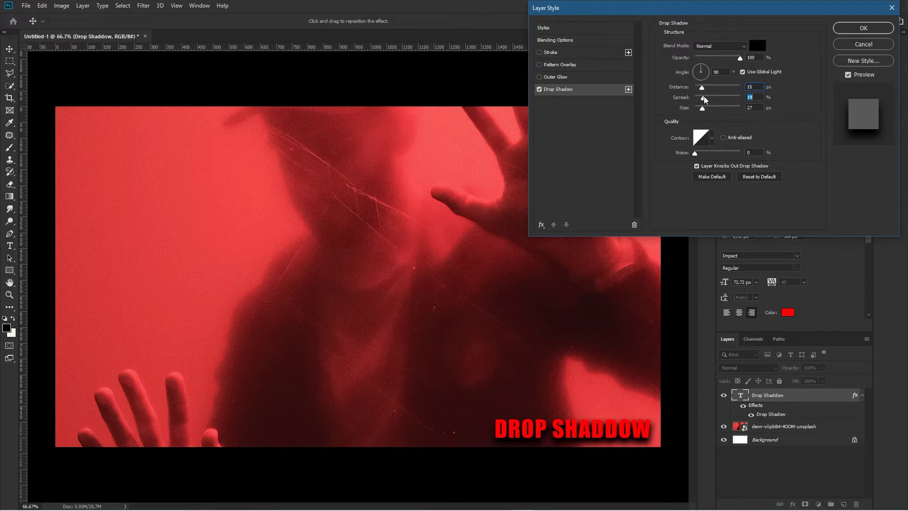
pyautogui.moveTo(703, 109)
pyautogui.mouseDown()
pyautogui.moveTo(719, 110)
pyautogui.moveTo(703, 111)
pyautogui.mouseUp()
pyautogui.moveTo(704, 112); pyautogui.dragTo(702, 110)
pyautogui.click(559, 77)
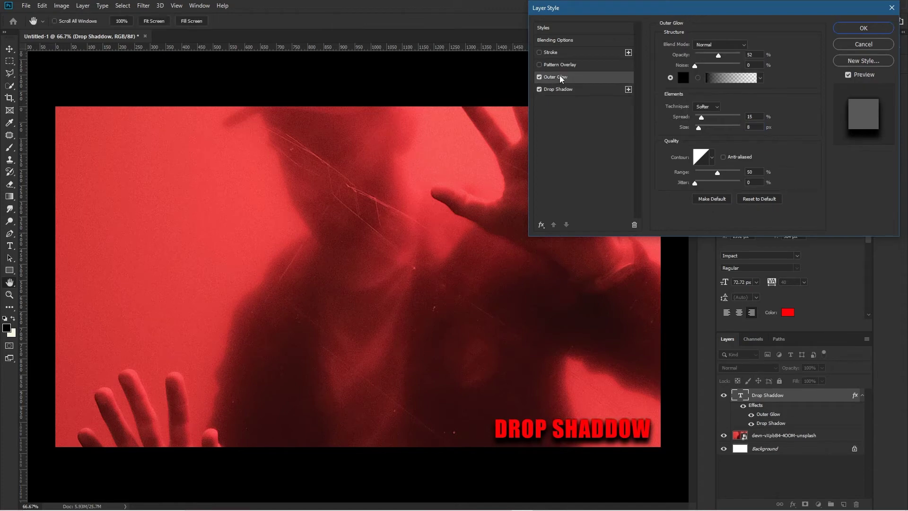
# - Set the outer glow spread to 20%, keep the drop shadow on, and apply the layer style
pyautogui.click(538, 90)
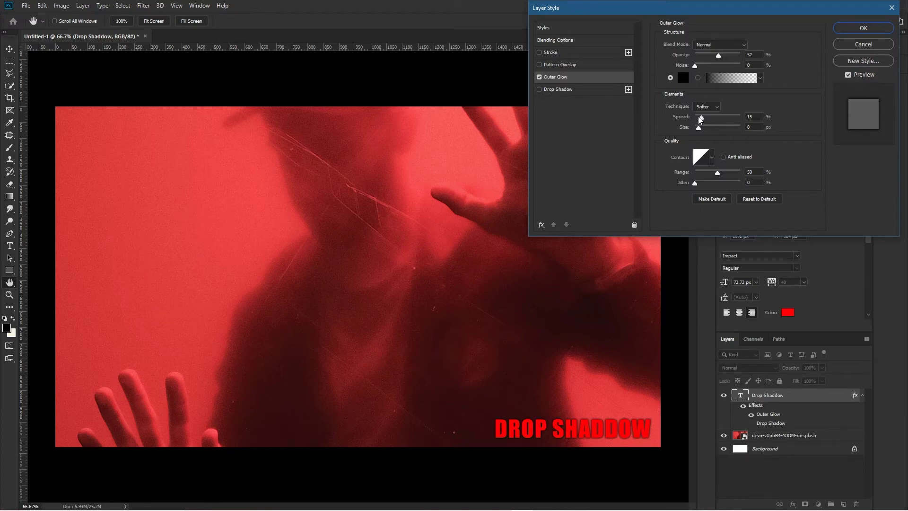
pyautogui.moveTo(701, 116); pyautogui.dragTo(705, 116)
pyautogui.click(539, 89)
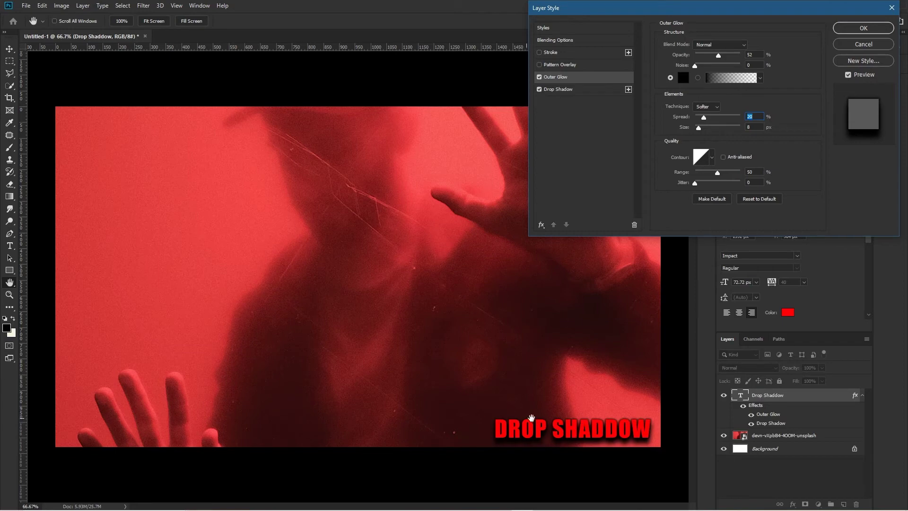
pyautogui.click(861, 29)
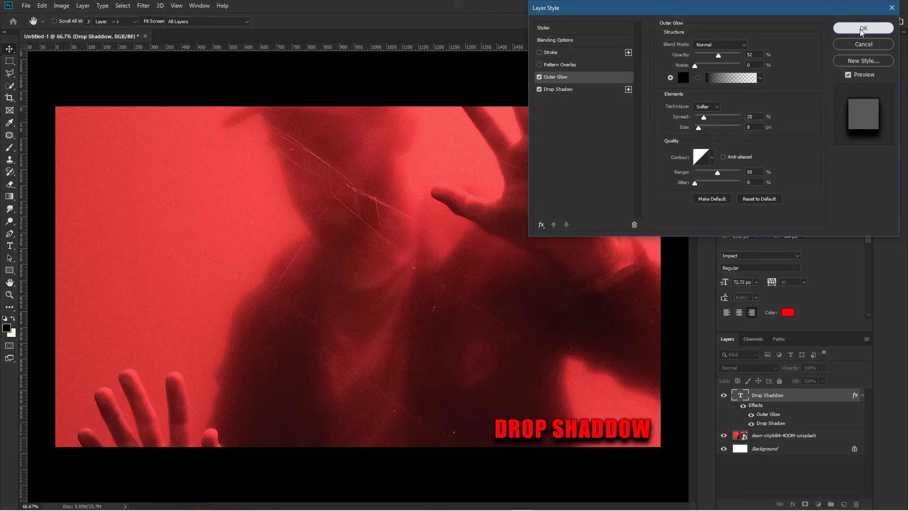
pyautogui.click(684, 421)
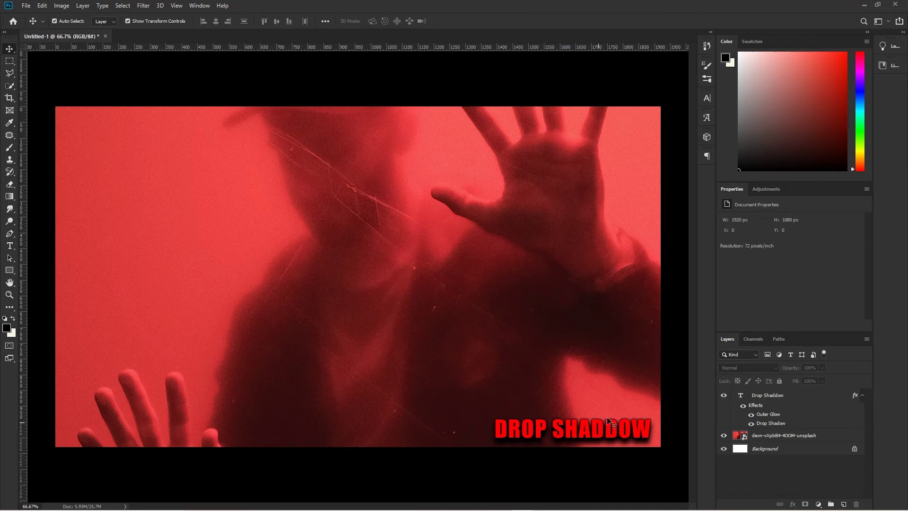
pyautogui.click(610, 436)
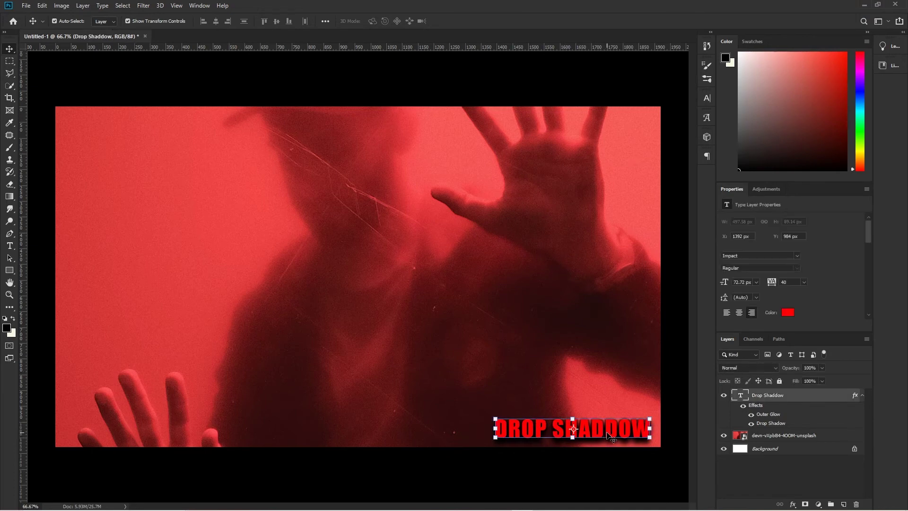
pyautogui.doubleClick(855, 396)
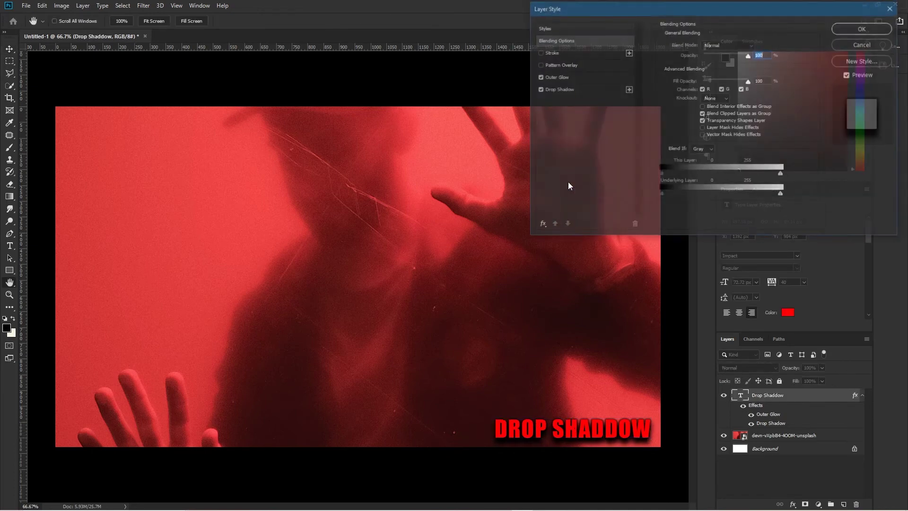
pyautogui.click(539, 77)
pyautogui.click(539, 89)
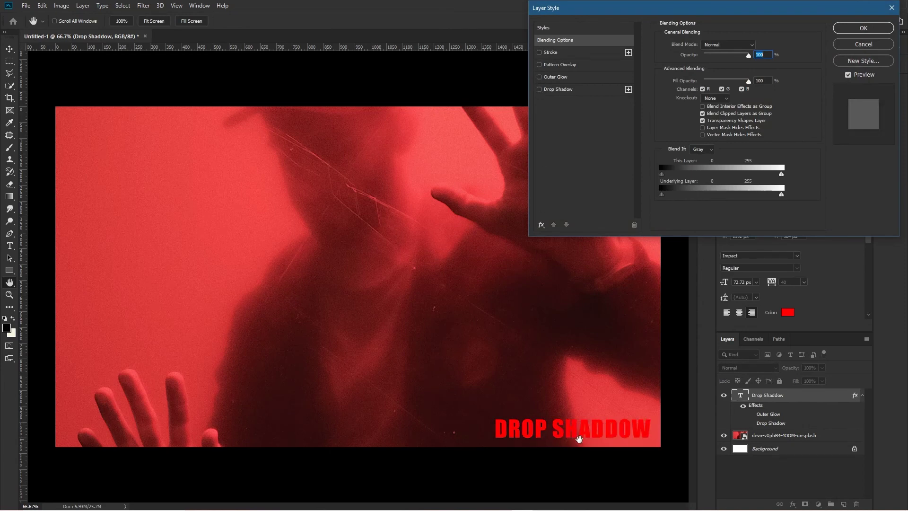
pyautogui.click(539, 89)
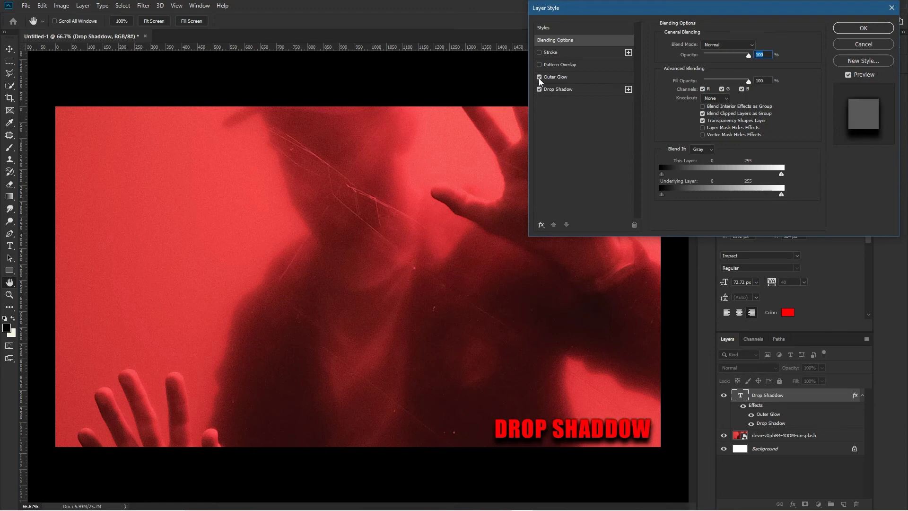
pyautogui.click(863, 28)
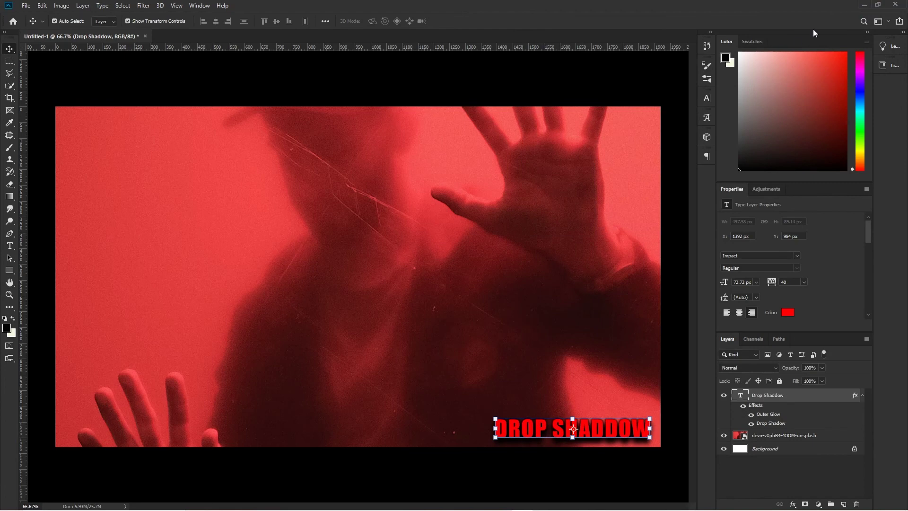
pyautogui.click(679, 285)
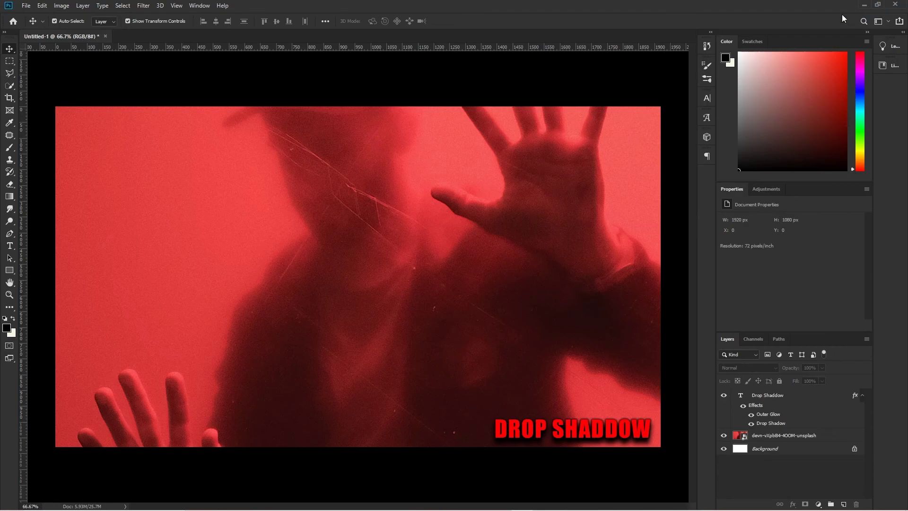
# - Minimize Photoshop and close the File Explorer window
pyautogui.click(864, 4)
pyautogui.click(799, 83)
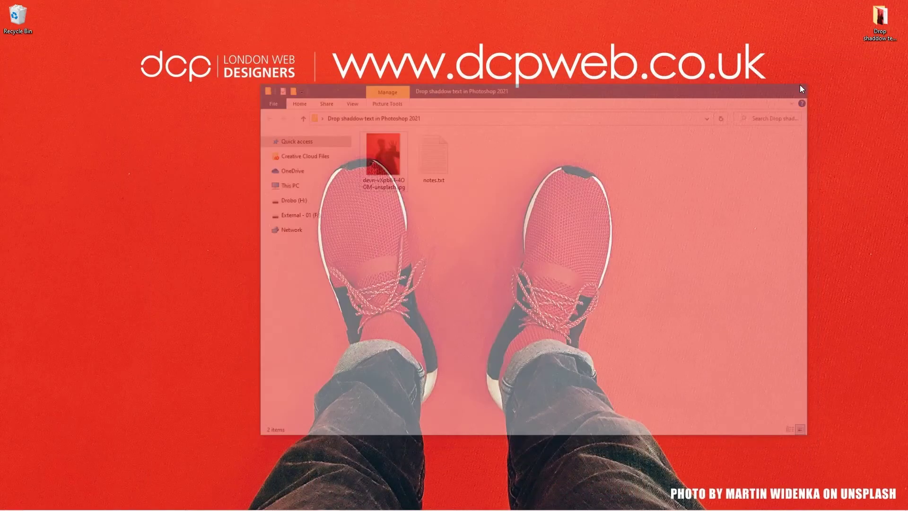